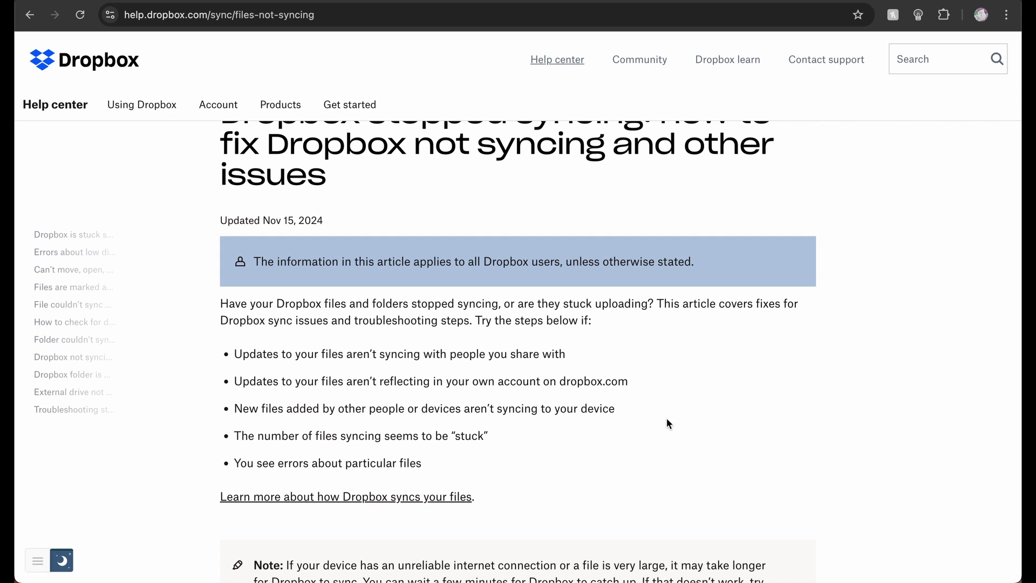
scroll(667, 419, "up", 2)
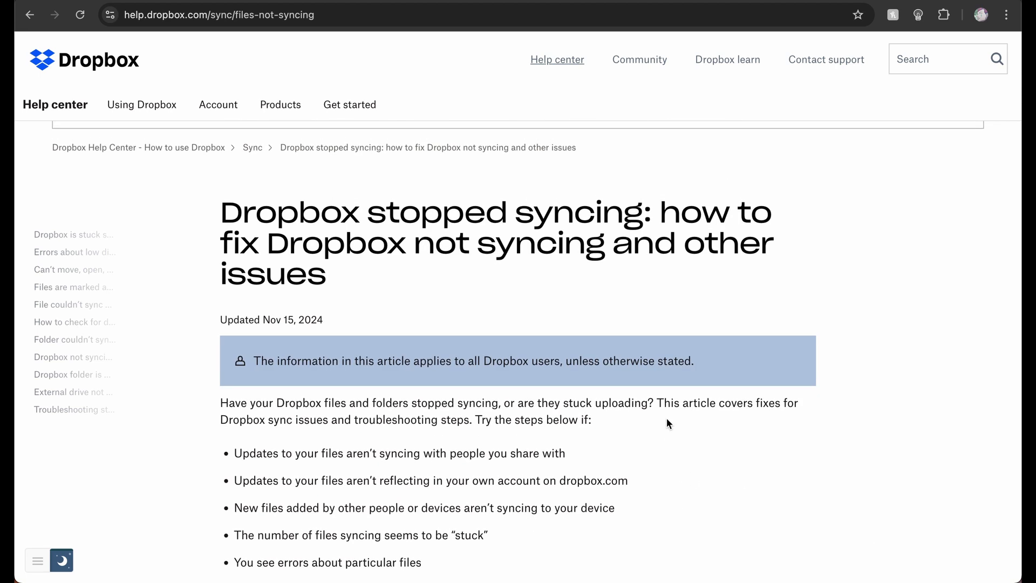
mouse_move(518, 567)
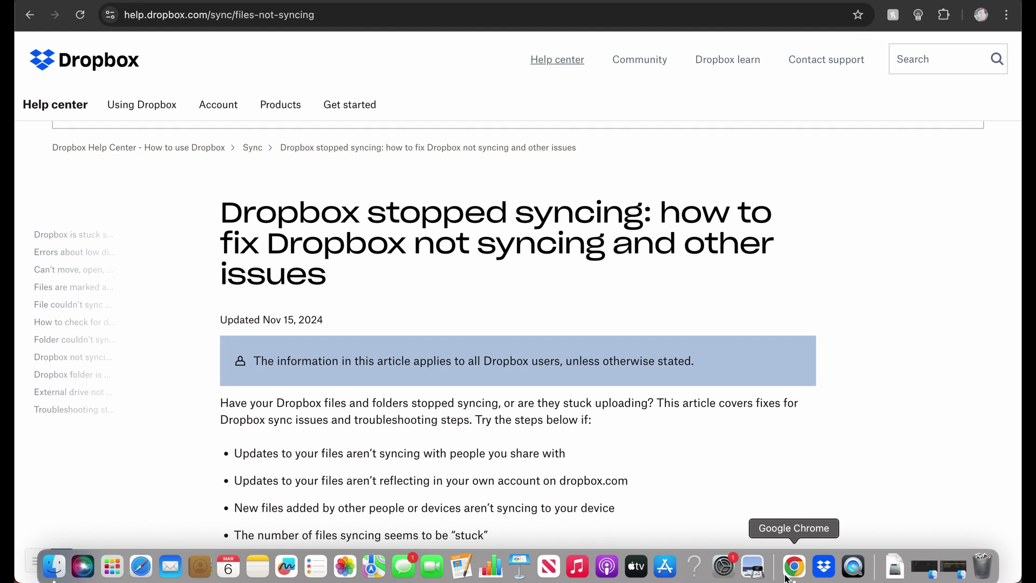
Quit the Dropbox desktop app from its menu bar icon.
left_click(822, 566)
right_click(821, 569)
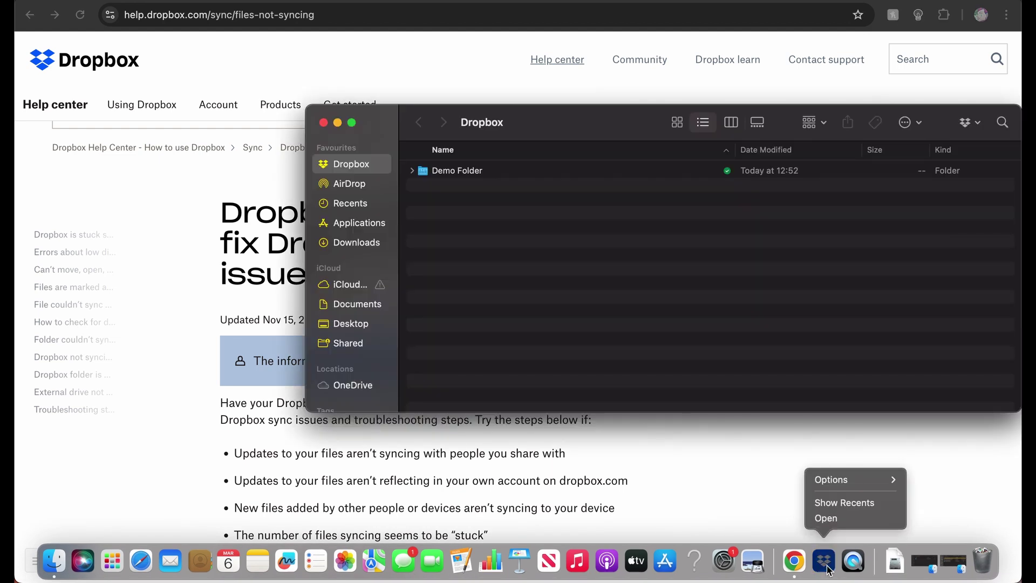
left_click(824, 569)
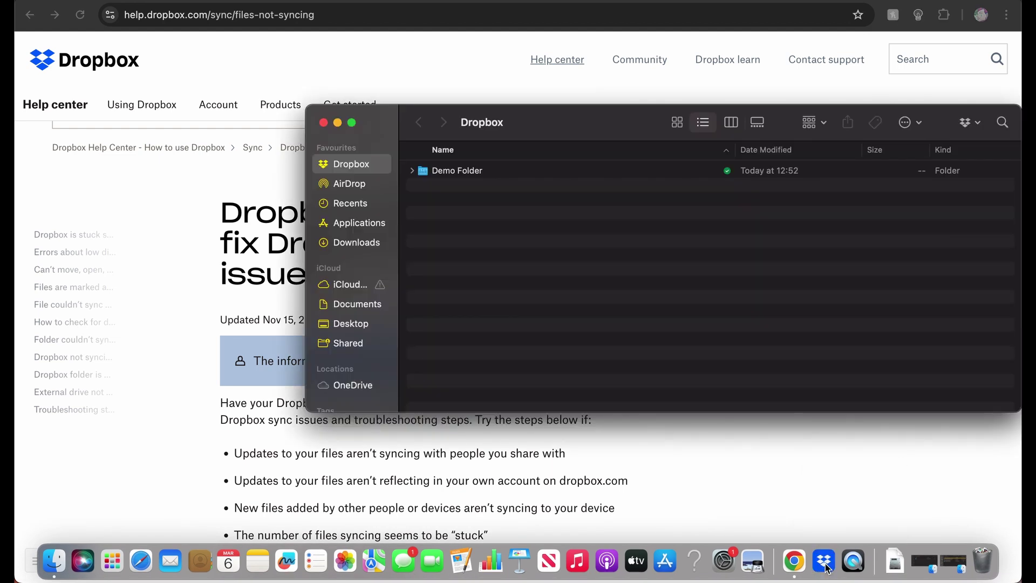
left_click(323, 122)
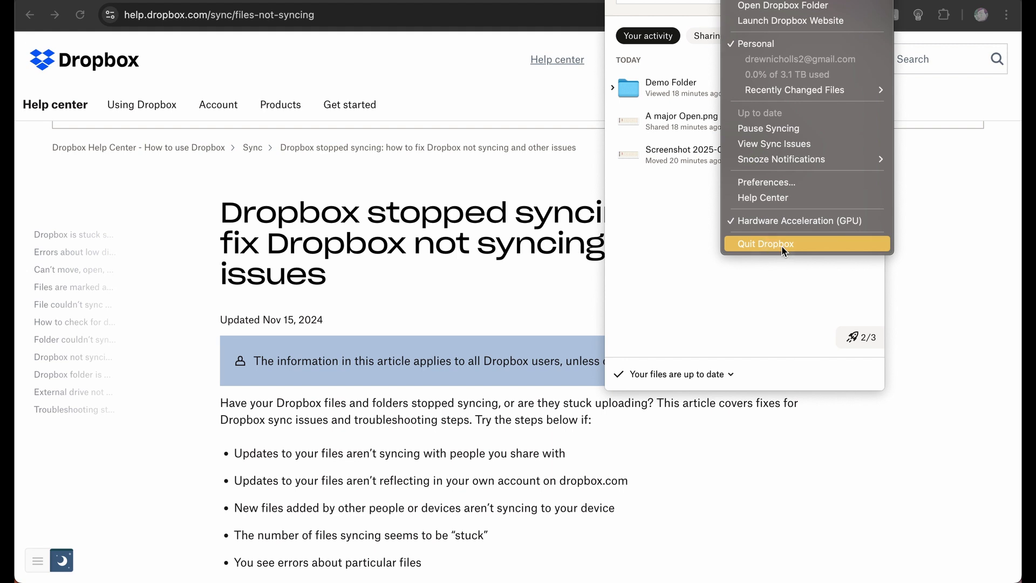
left_click(782, 245)
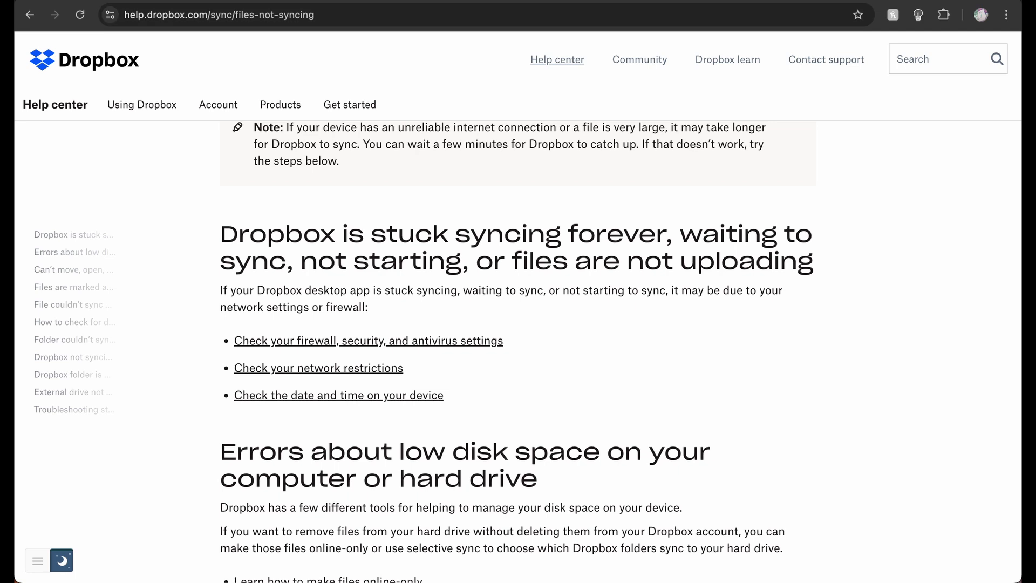
Check that relaunched Dropbox reports files up to date, and open its account menu.
left_click(727, 4)
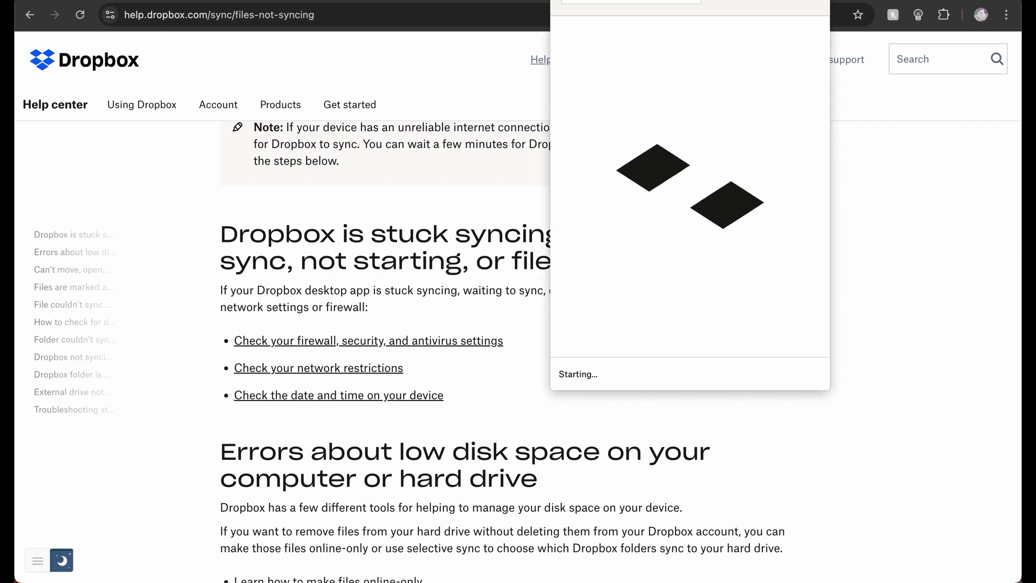
left_click(807, 4)
left_click(730, 95)
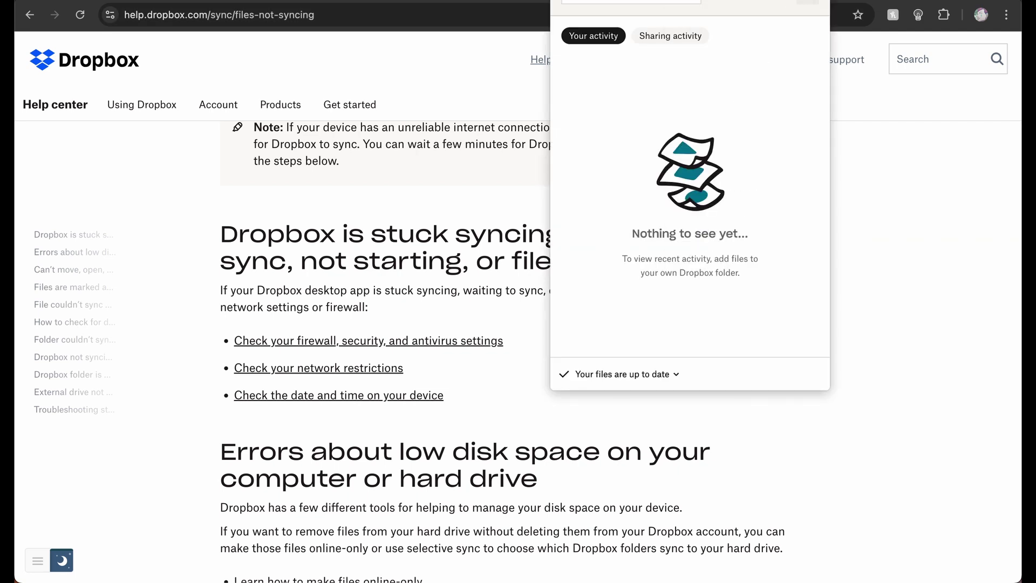
left_click(807, 5)
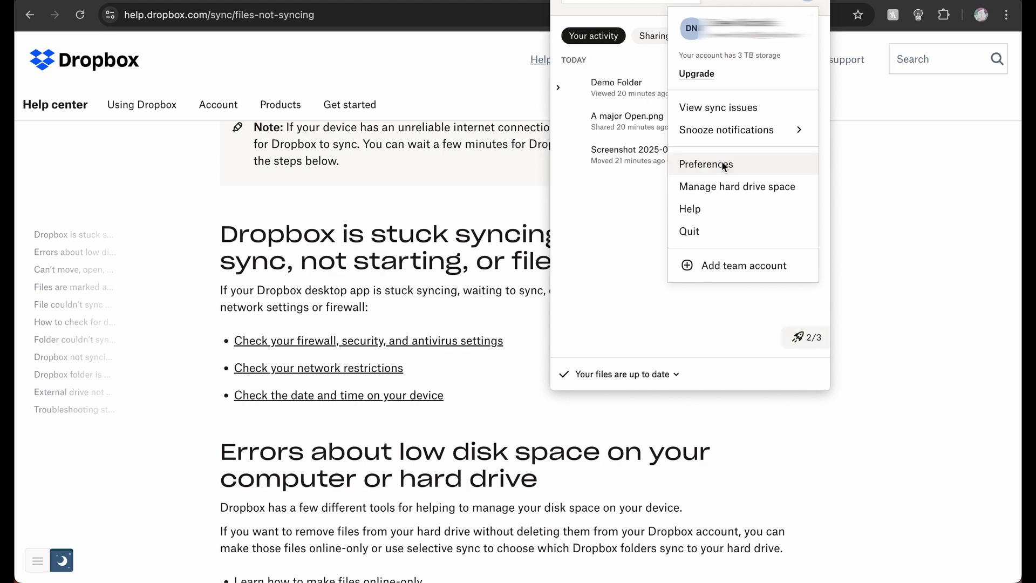
Review the bandwidth settings on Dropbox's Network preferences tab, then close Preferences.
left_click(706, 165)
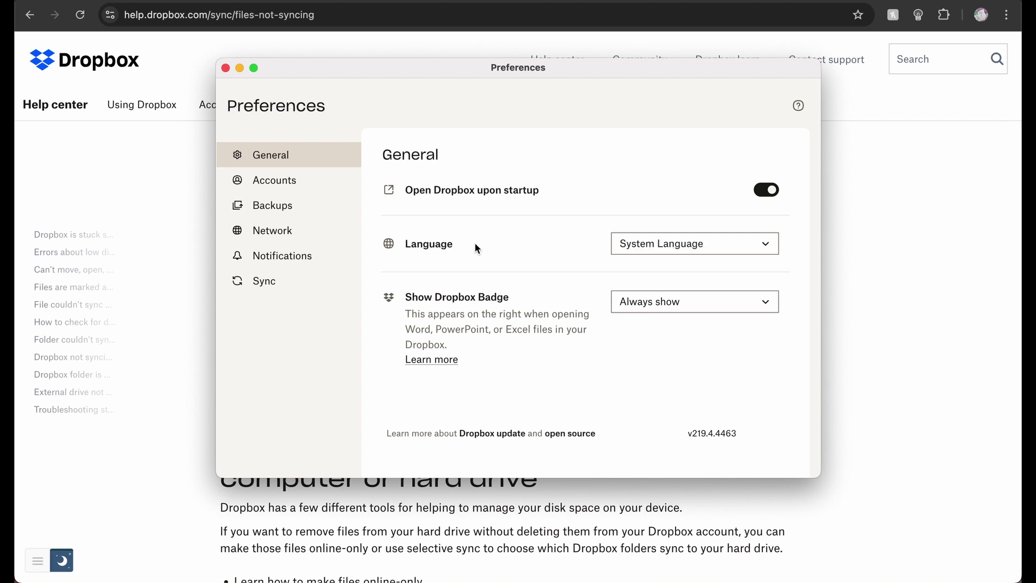
left_click(275, 233)
left_click(765, 190)
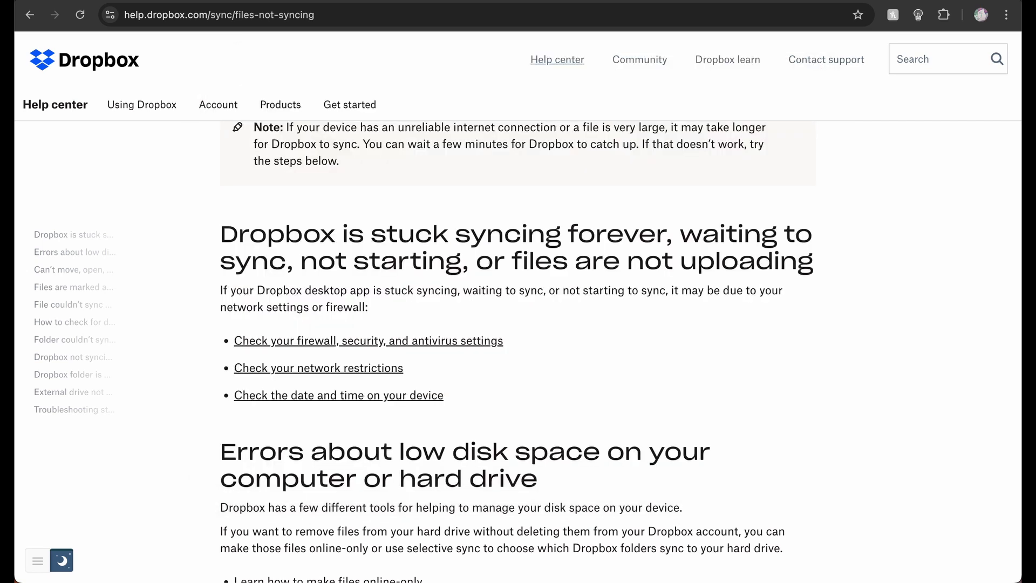
Search Spotlight for 'fire' to reach the 'Turn firewall on or off' setting.
key("super+space")
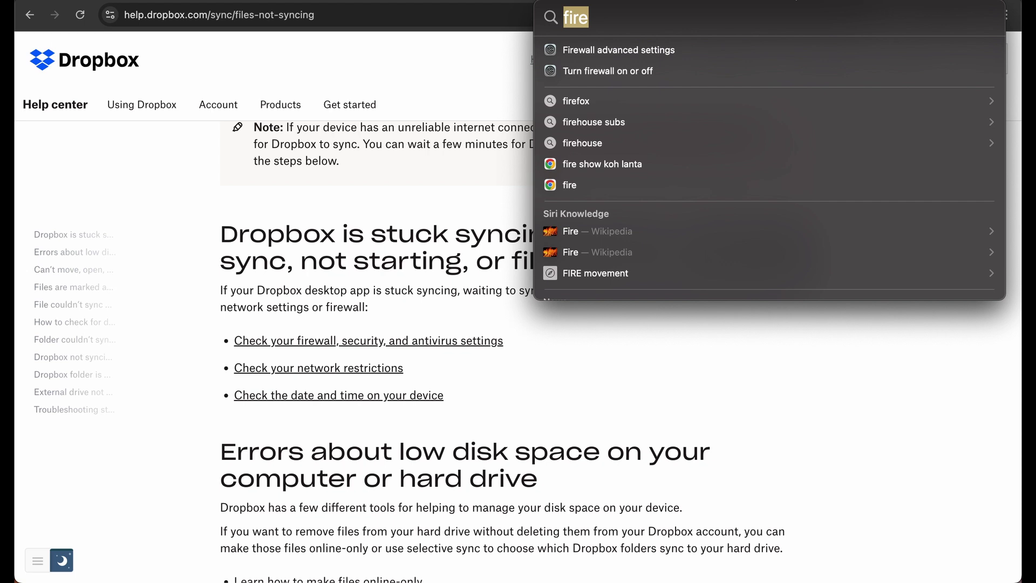
key("Escape")
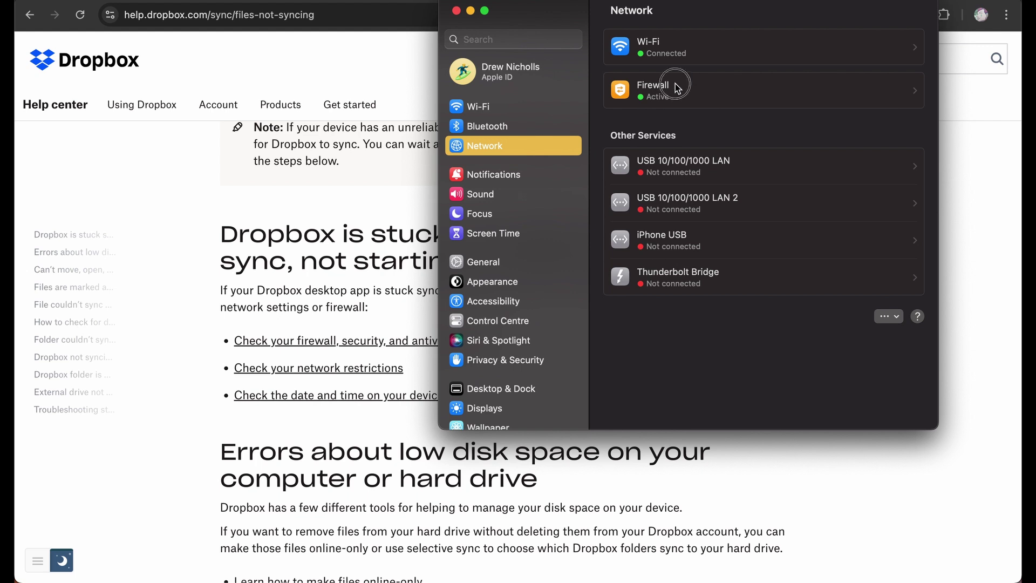
In Firewall Options, set Dropbox to Allow incoming connections and confirm with OK.
left_click(675, 84)
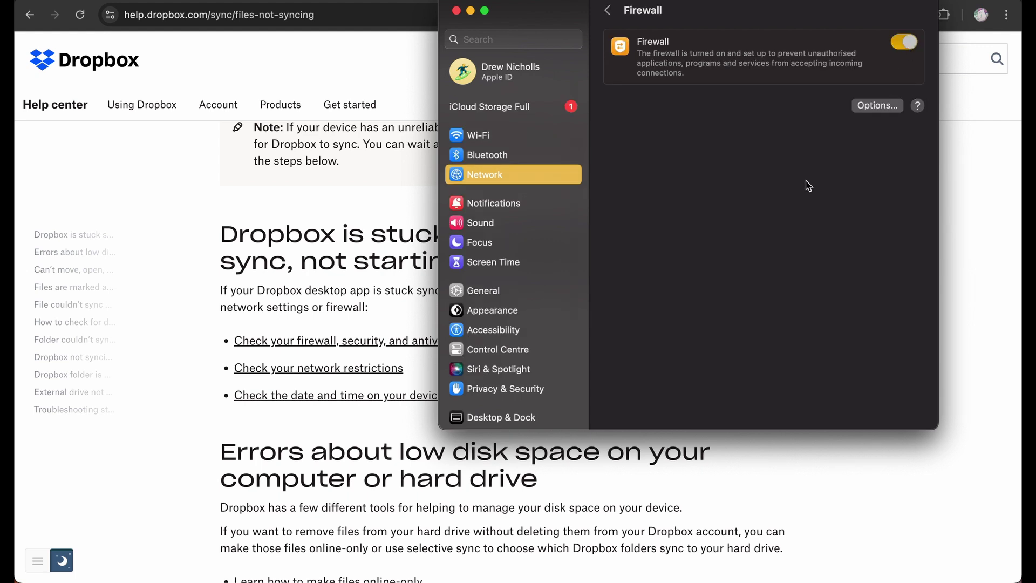
left_click(874, 110)
scroll(688, 227, "down", 3)
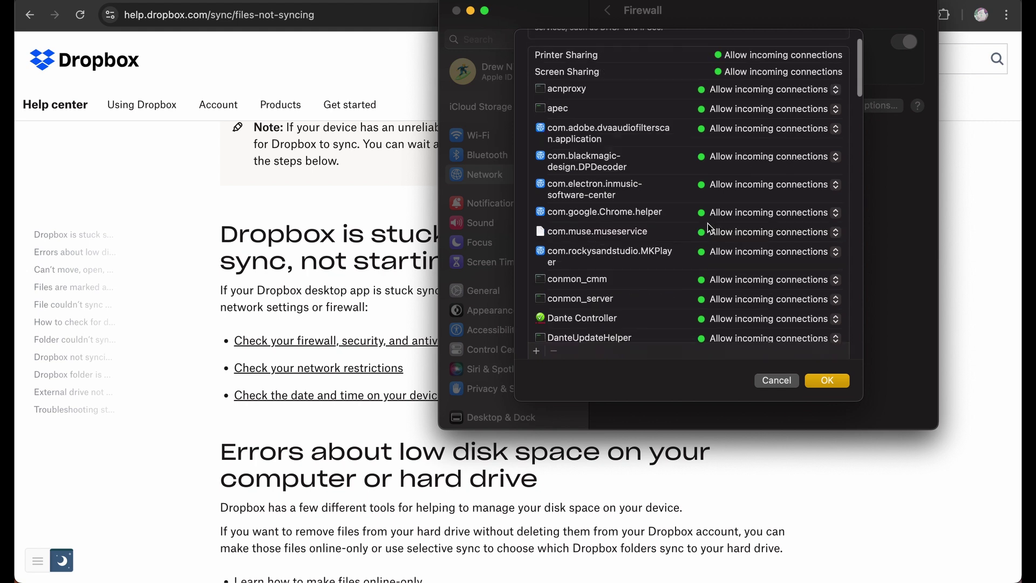
scroll(648, 227, "down", 3)
scroll(582, 225, "down", 2)
left_click(733, 218)
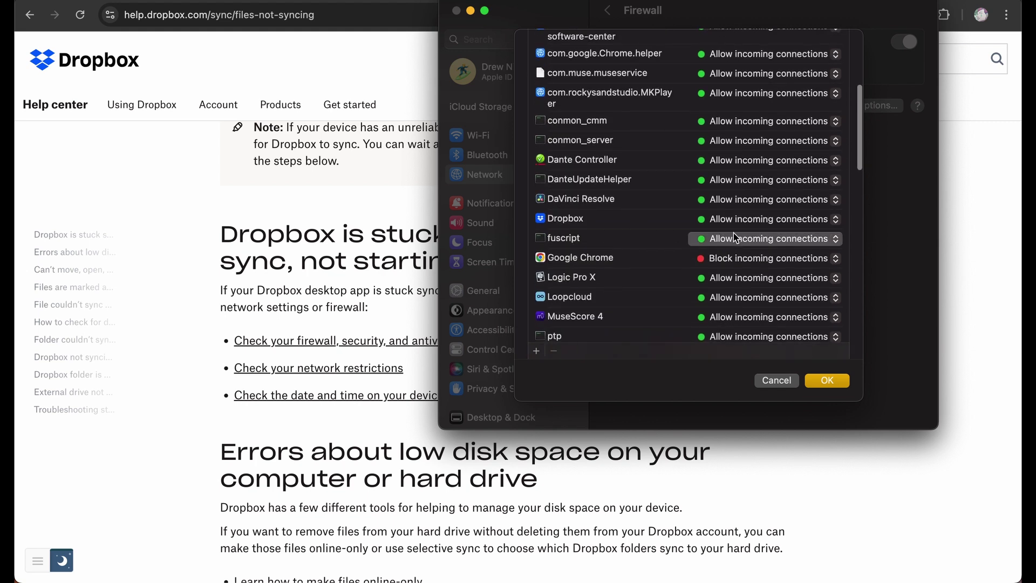
left_click(770, 220)
left_click(821, 220)
left_click(821, 221)
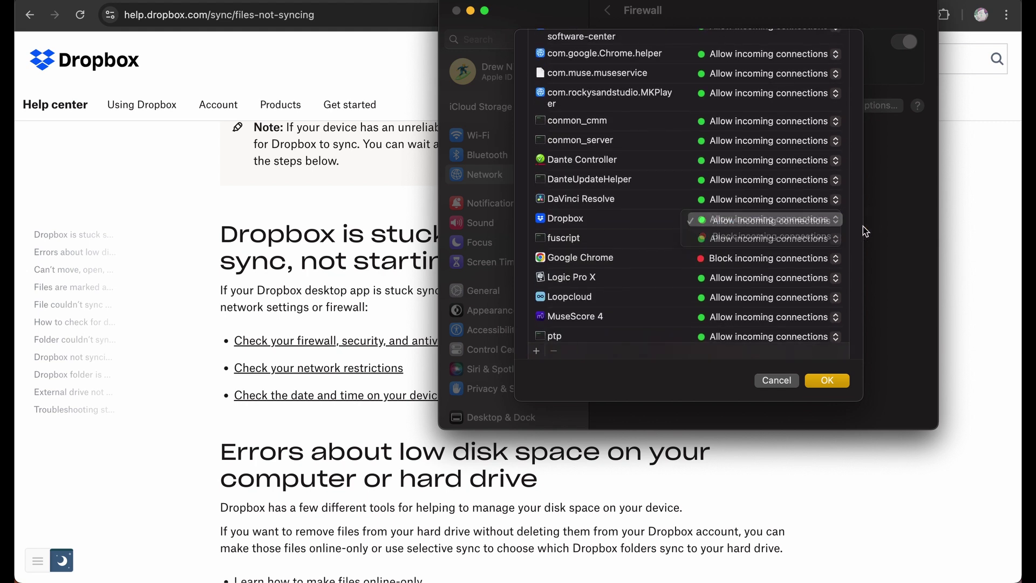
left_click(834, 385)
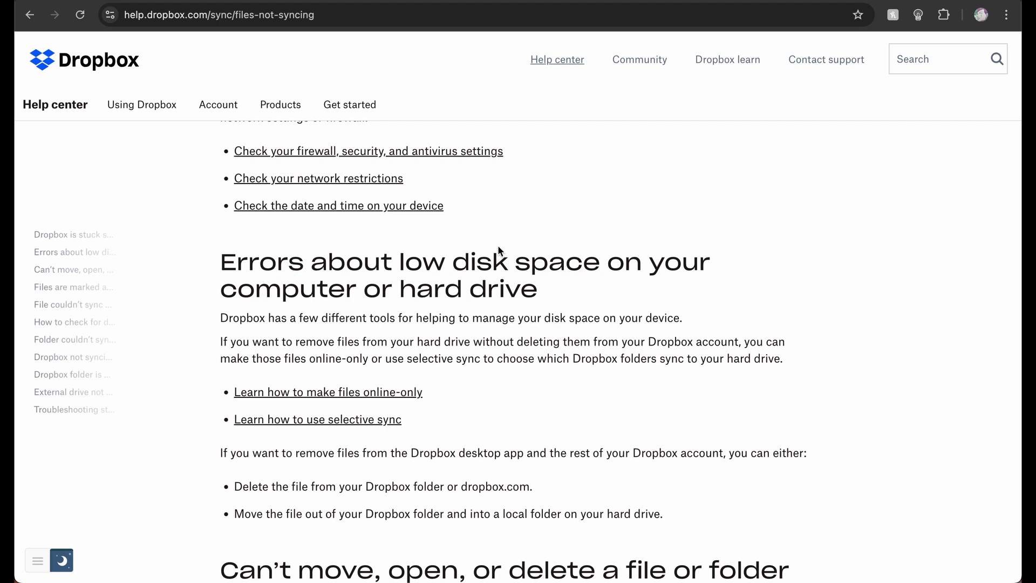